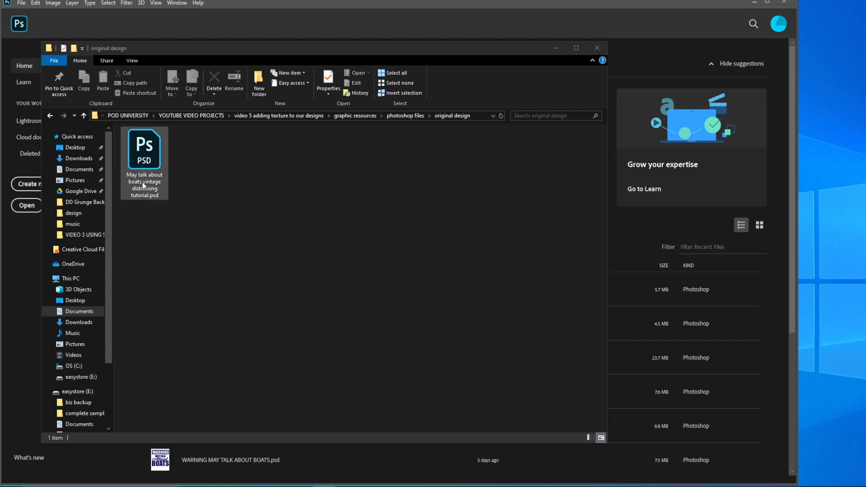
Open "May talk about boats vintage distressing tutorial.psd" and check the design with its white background rectangle hidden
double_click(140, 151)
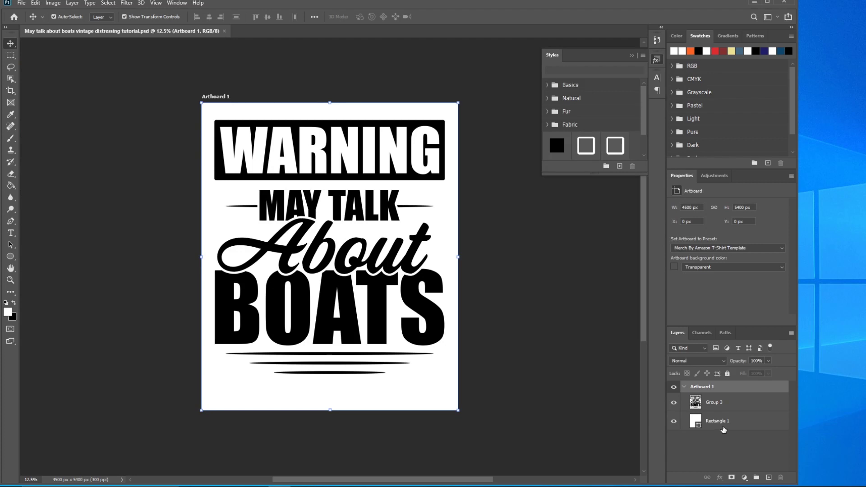
left_click(675, 422)
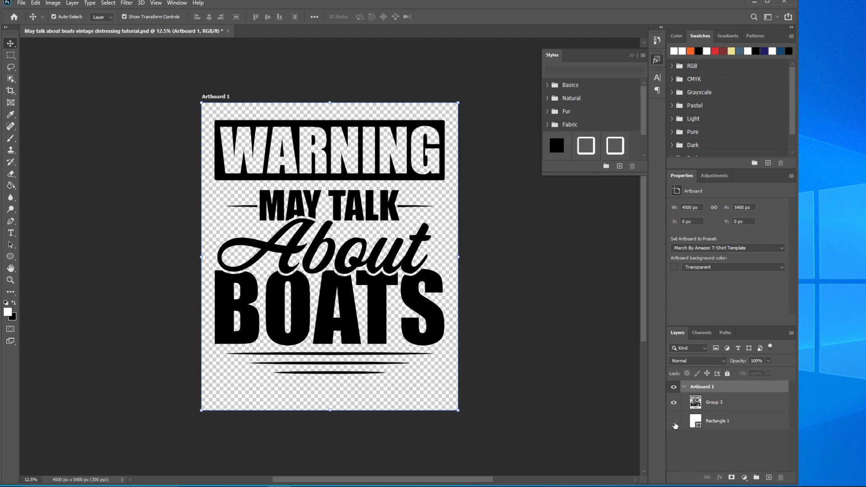
left_click(674, 422)
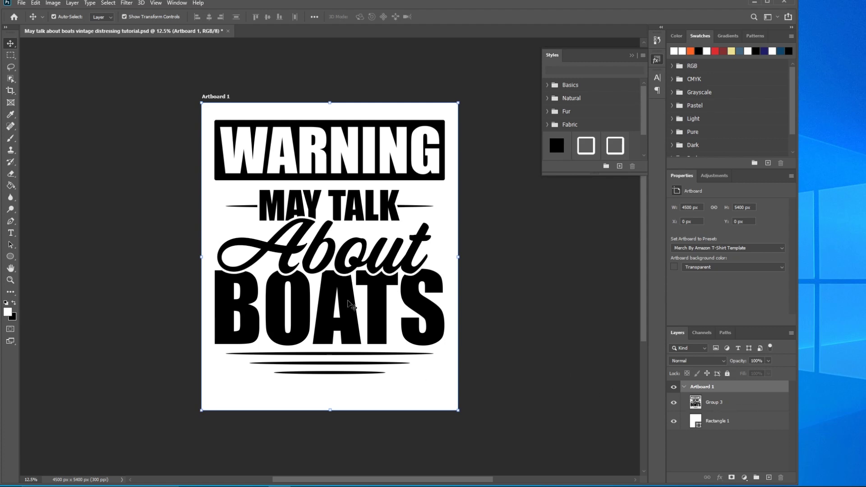
Place all five grunge texture PNGs from the "texture files" folder onto the artboard as separate layers above the design
mouse_move(357, 485)
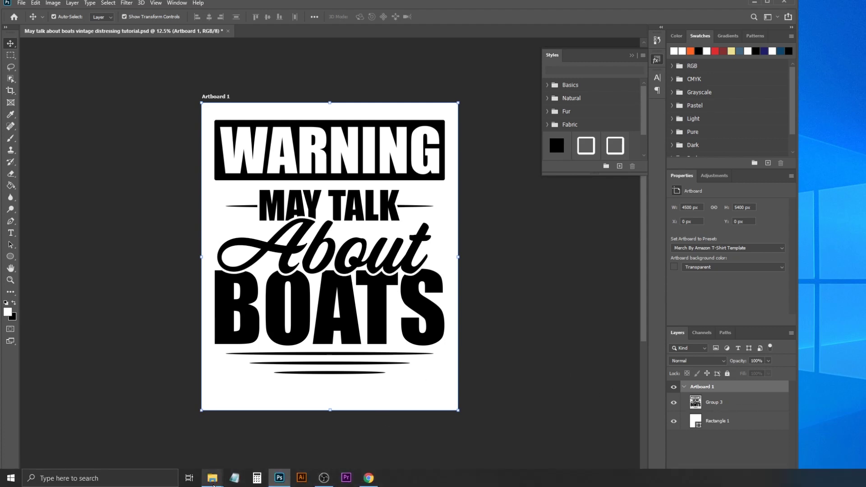
mouse_move(213, 485)
left_click(237, 413)
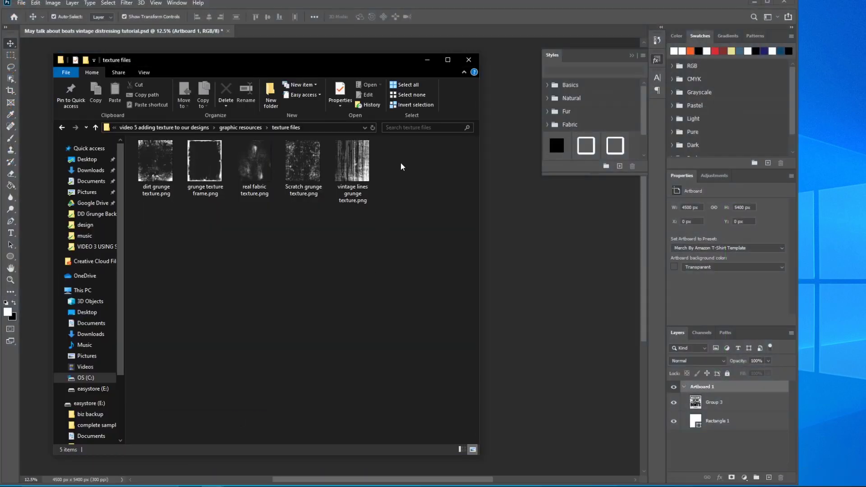
left_click_drag(401, 164, 166, 227)
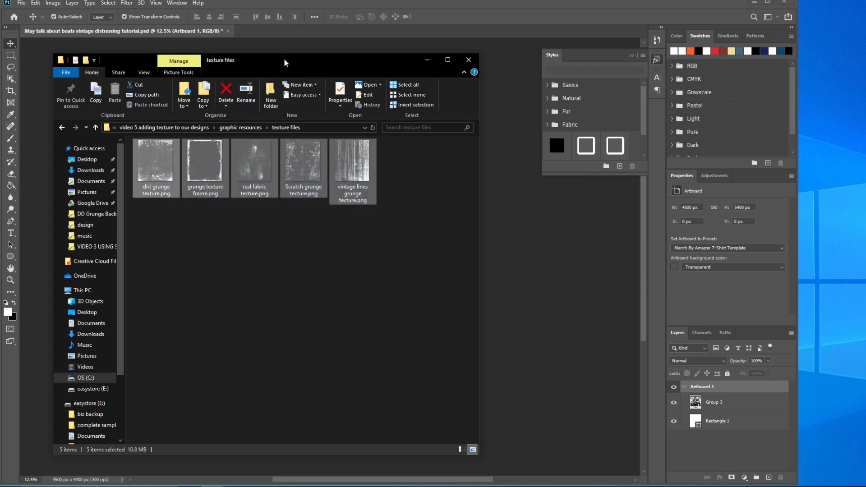
left_click_drag(284, 62, 558, 63)
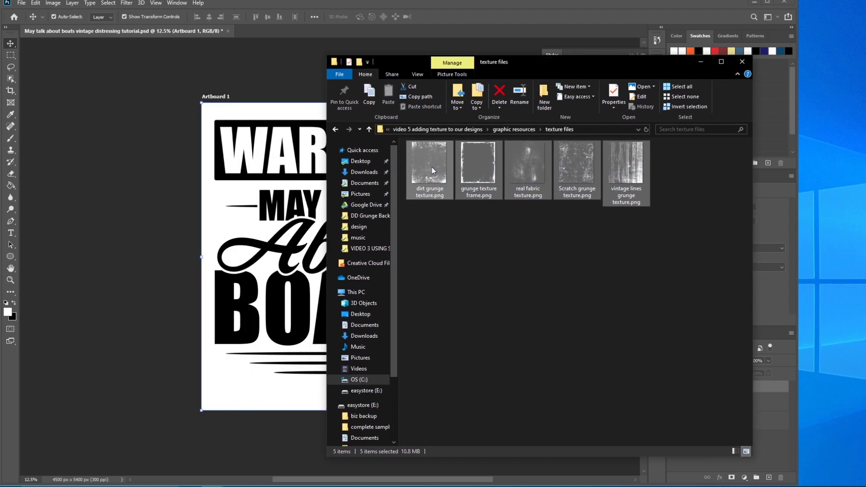
left_click_drag(431, 167, 305, 275)
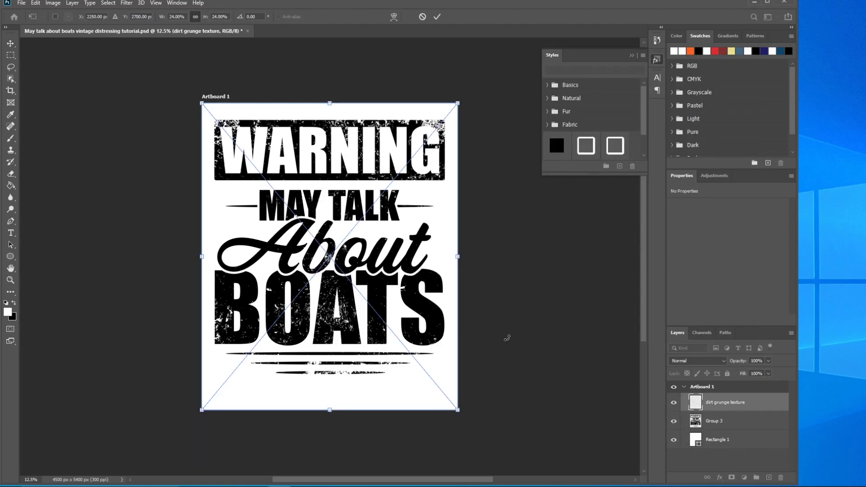
key("Return")
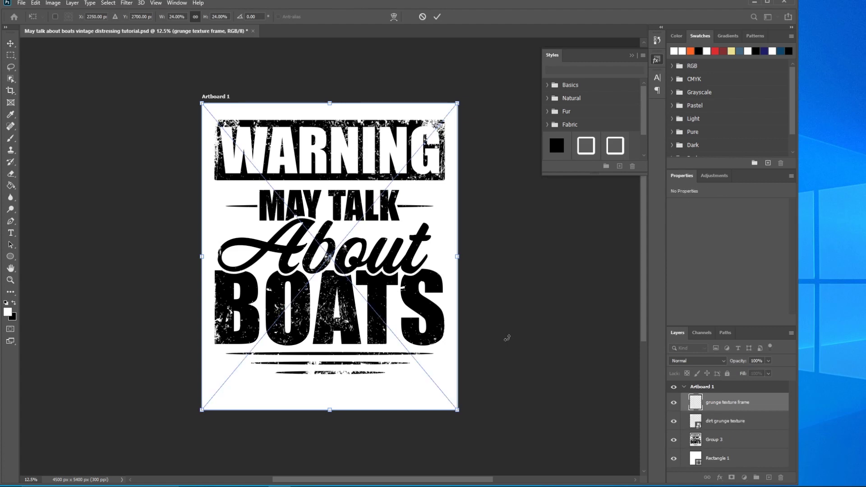
key("Return")
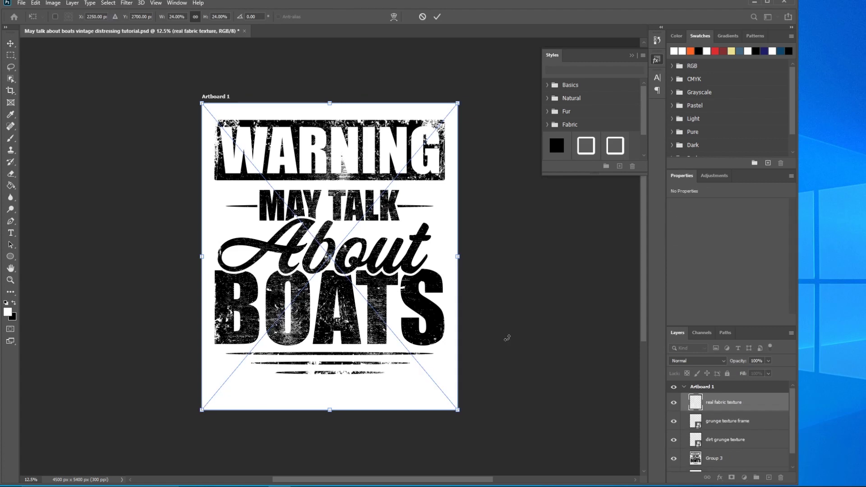
key("Return")
key("Return")
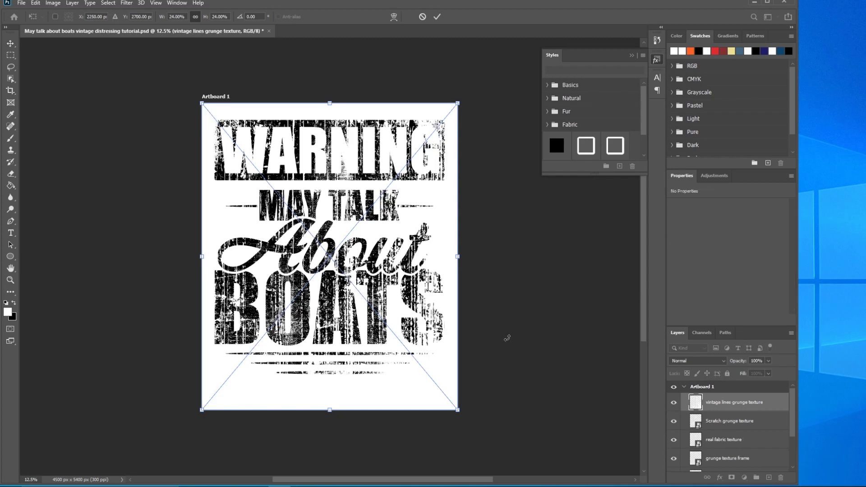
key("Return")
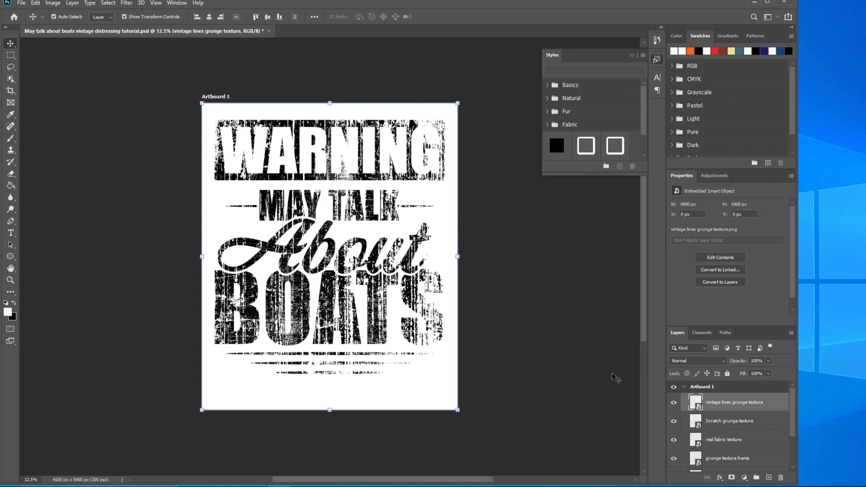
Enlarge the layer list, hide all five texture layers, and check the plain design with the white rectangle hidden
mouse_move(795, 410)
left_mouse_down()
mouse_move(784, 441)
mouse_move(789, 419)
left_mouse_up()
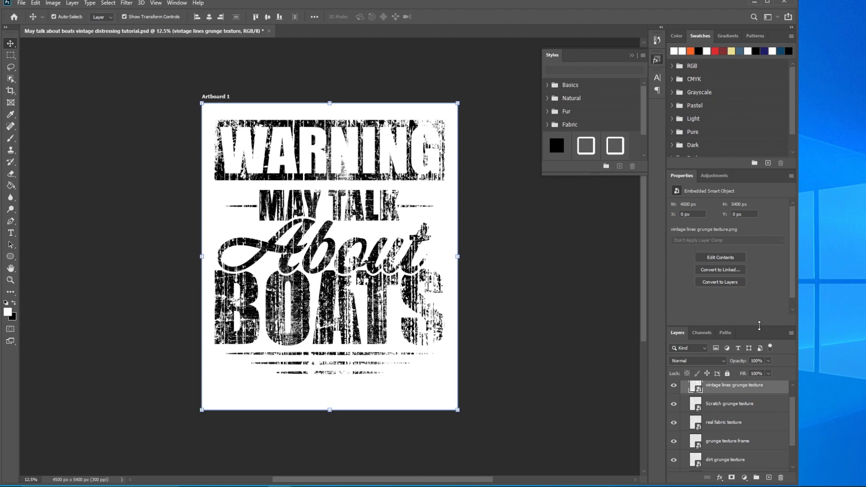
left_click_drag(759, 325, 760, 225)
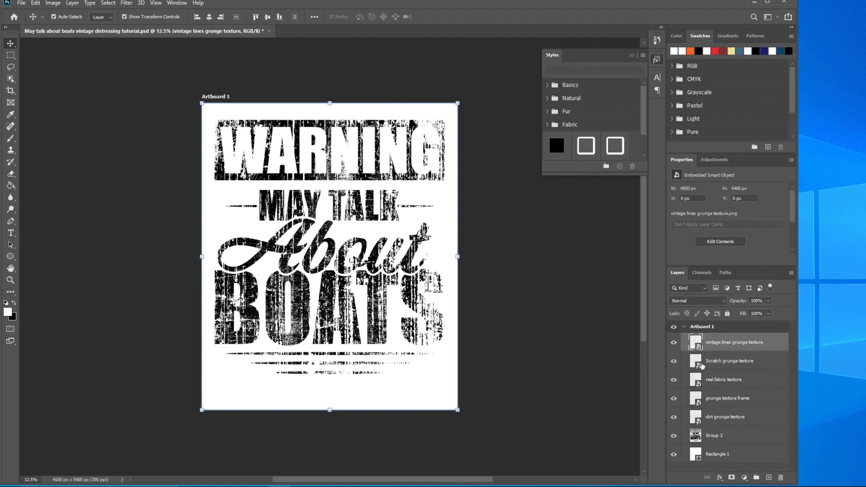
left_click(674, 343)
left_click(674, 361)
left_click(674, 380)
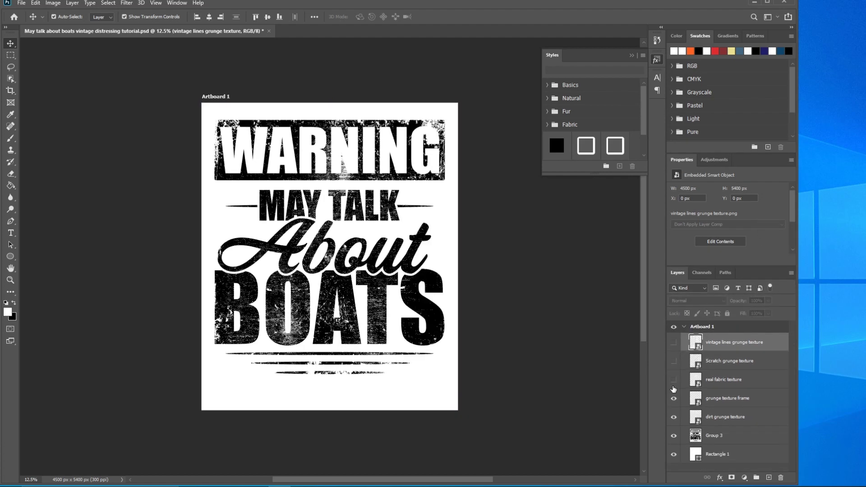
left_click(674, 398)
left_click(674, 417)
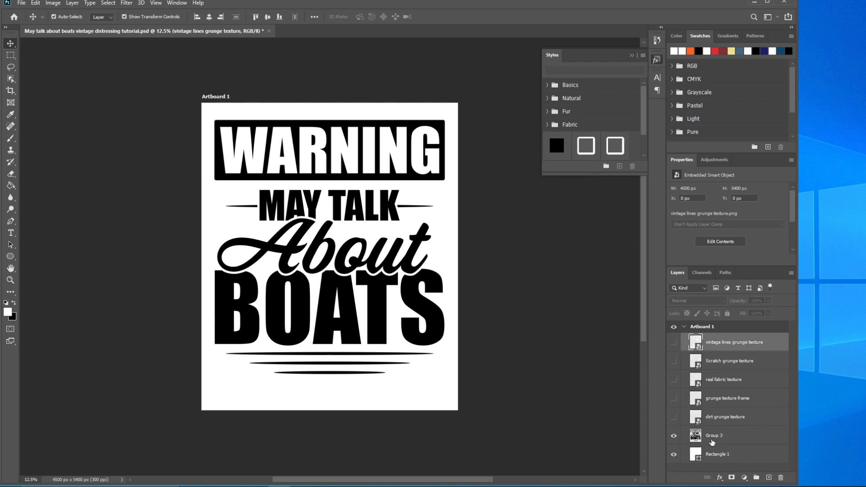
left_click(674, 454)
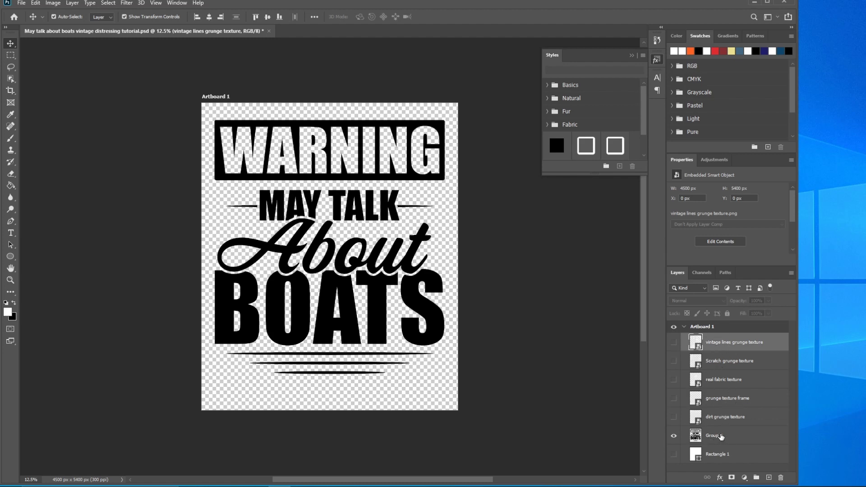
left_click(674, 454)
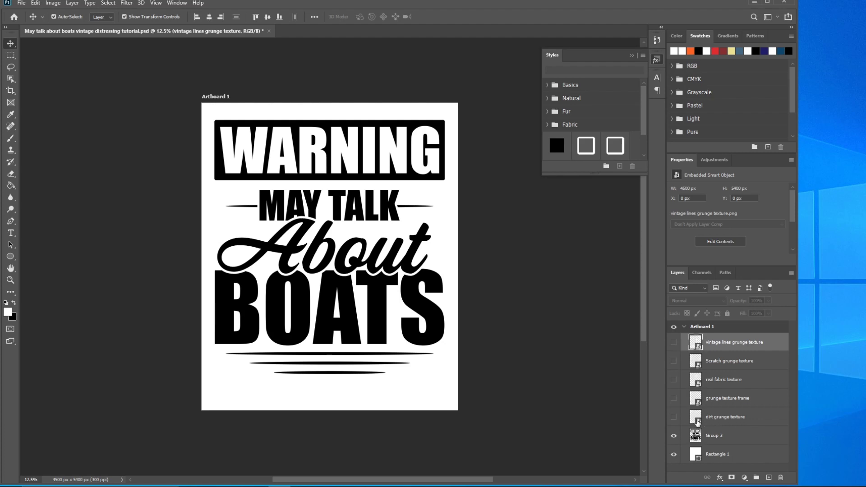
Show the dirt grunge texture layer, duplicate the Group 3 design layer and hide the original
left_click(675, 417)
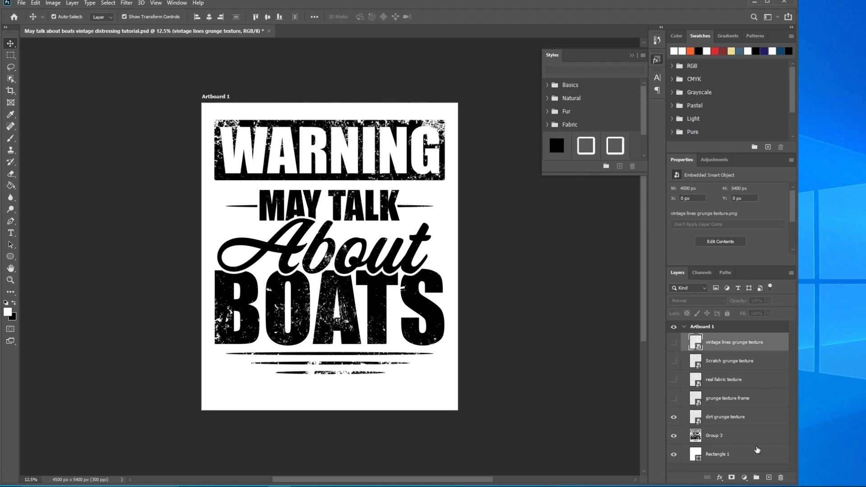
left_click(728, 442)
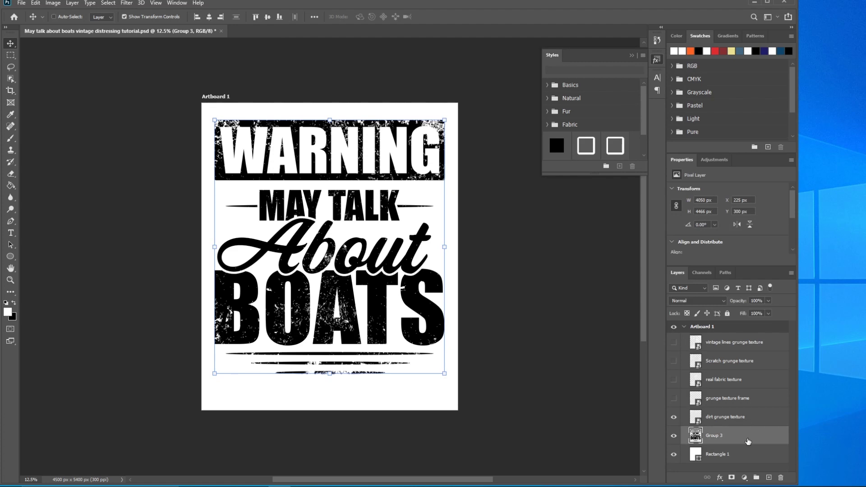
key("ctrl+j")
left_click(675, 454)
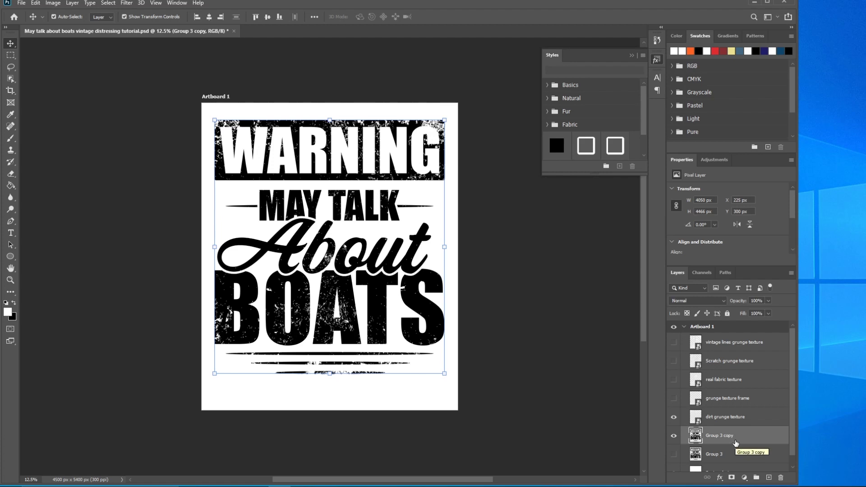
Cut the dirt grunge texture's shape out of the Group 3 copy and check the result with texture and background hidden
left_click(699, 422, "ctrl")
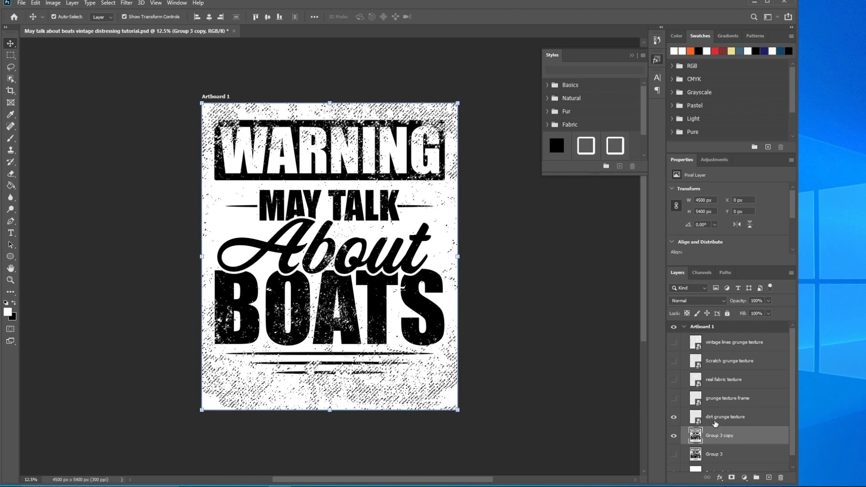
key("ctrl+z")
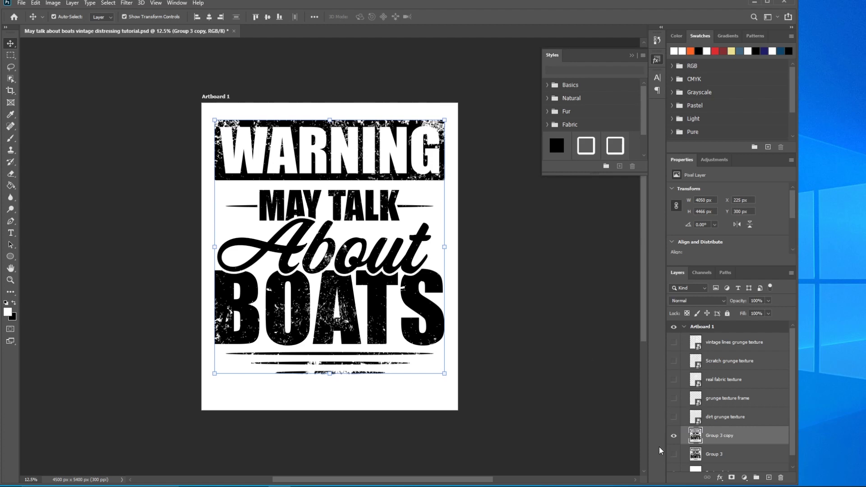
scroll(756, 451, "down", 1)
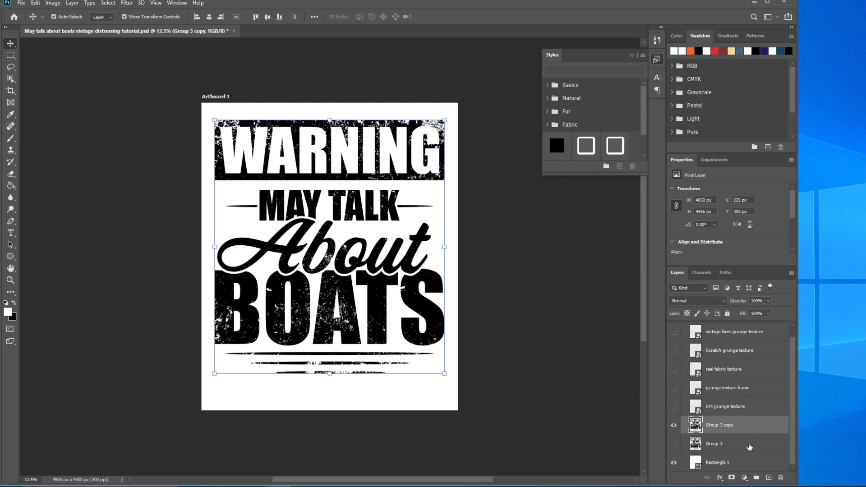
left_click(674, 463)
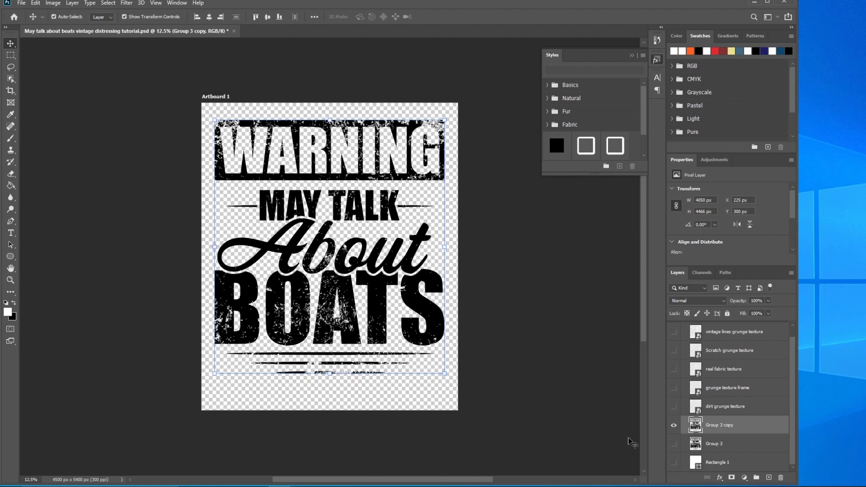
left_click(674, 464)
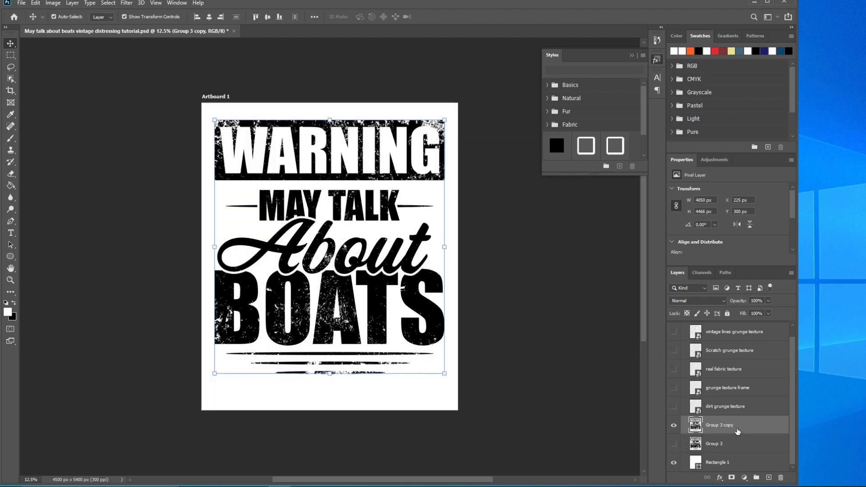
Replace the distressed copy with a fresh duplicate of Group 3 and hide the original
key("Delete")
left_click(675, 436)
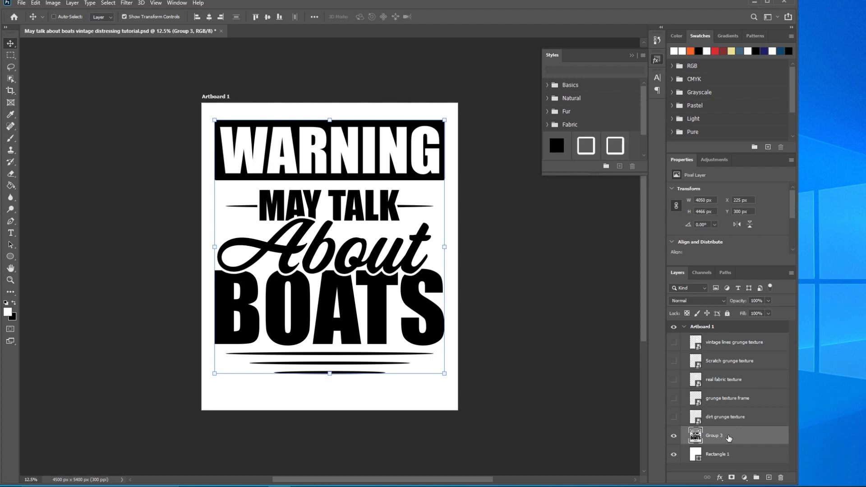
key("ctrl+j")
left_click(675, 454)
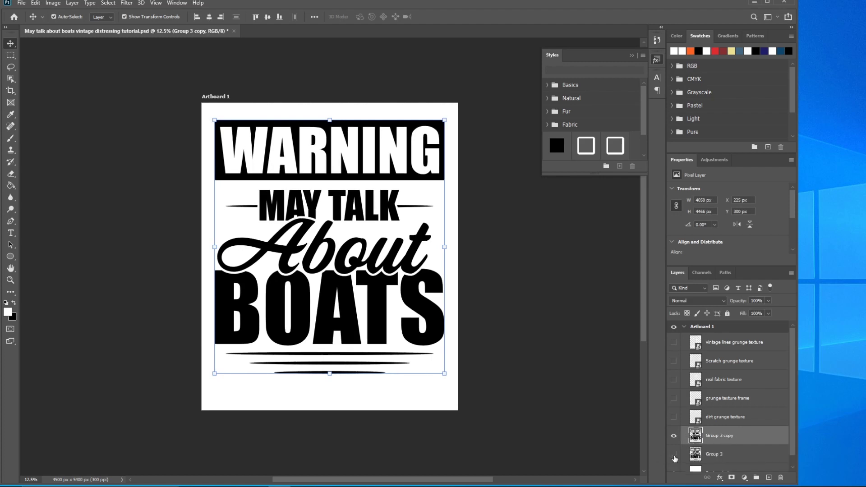
Show the grunge texture frame layer and scale it down to 21.72% so it overlaps the edges of the design
scroll(626, 388, "down", 2)
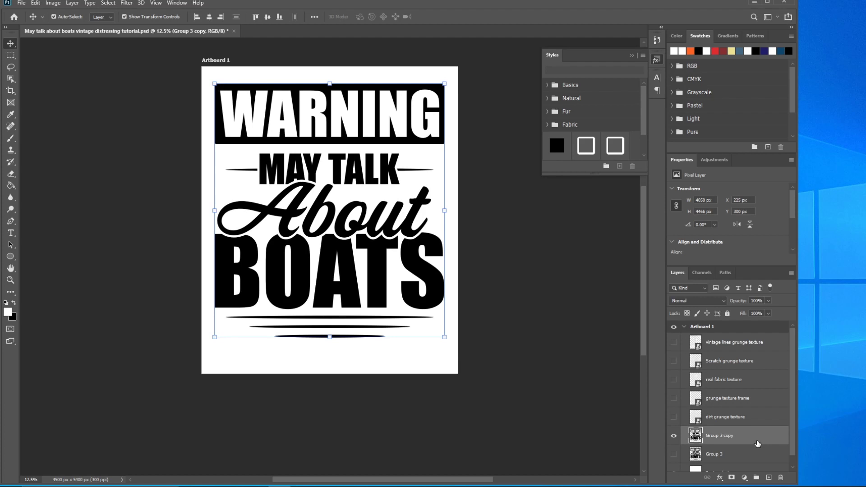
left_click(675, 398)
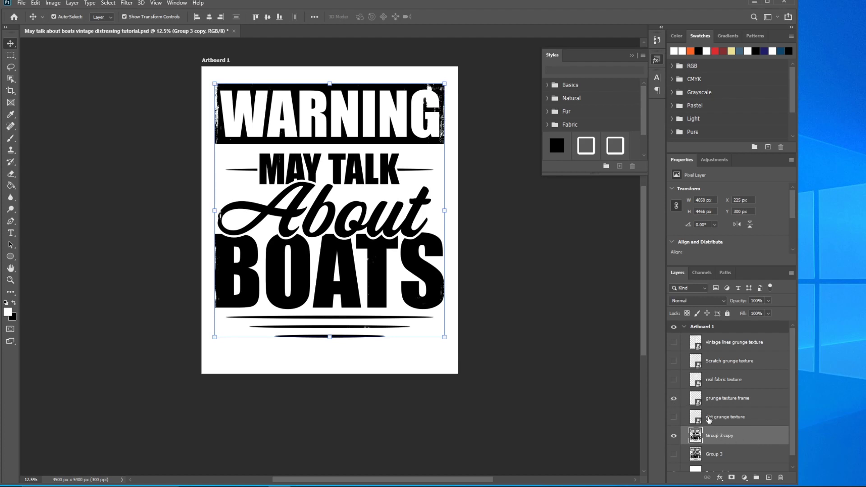
left_click(735, 404)
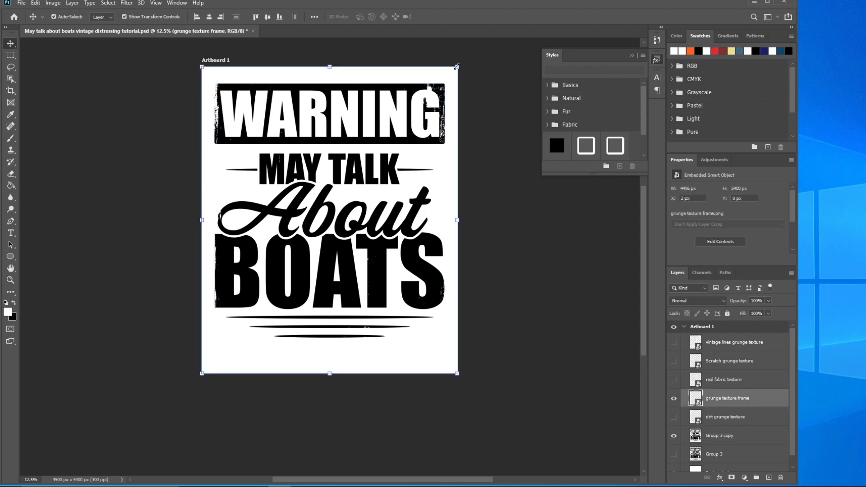
left_click_drag(456, 66, 446, 81)
left_click(10, 43)
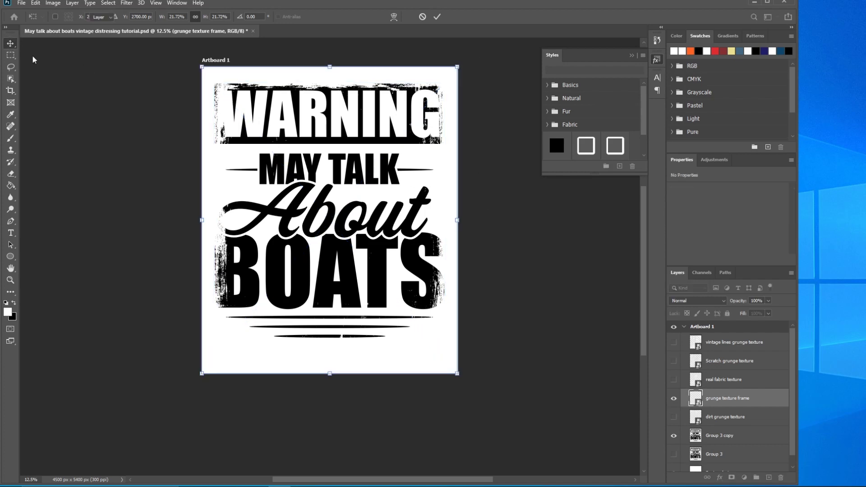
Cut the grunge texture frame's shape out of the Group 3 copy and hide the frame layer
left_click(698, 399, "ctrl")
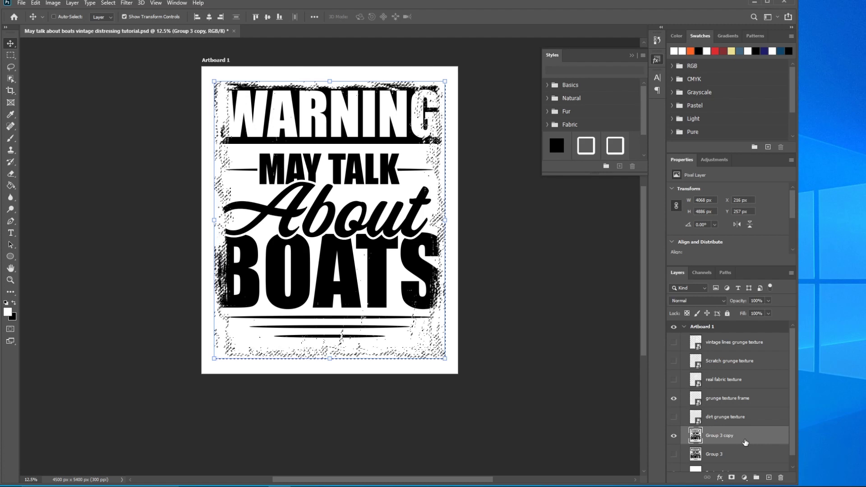
left_click(674, 398)
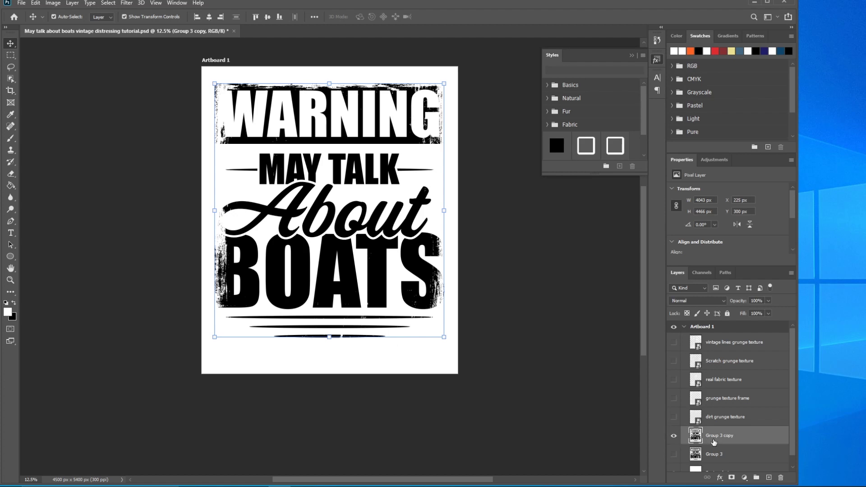
Delete the frame-distressed Group 3 copy, make a fresh duplicate of Group 3, and hide the original
key("Delete")
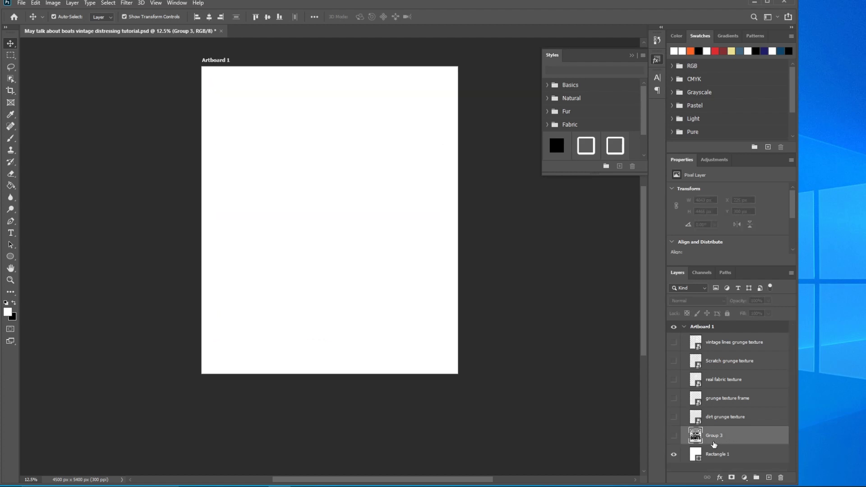
left_click(674, 436)
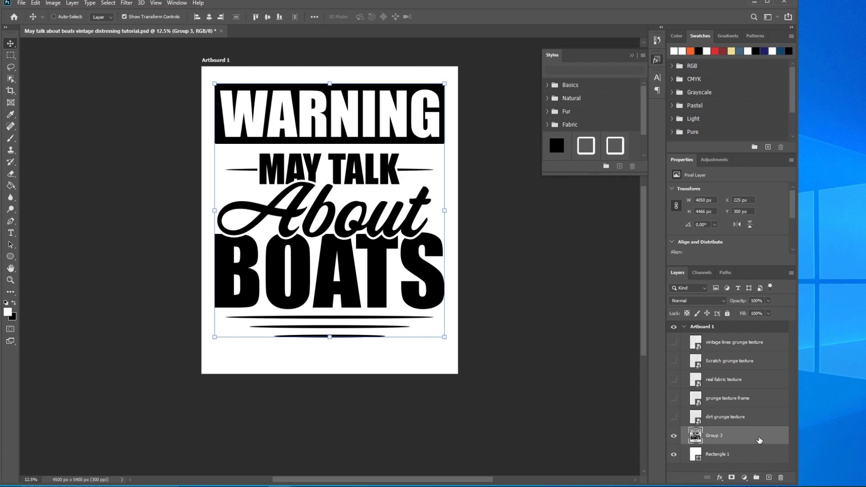
key("ctrl+j")
left_click(674, 454)
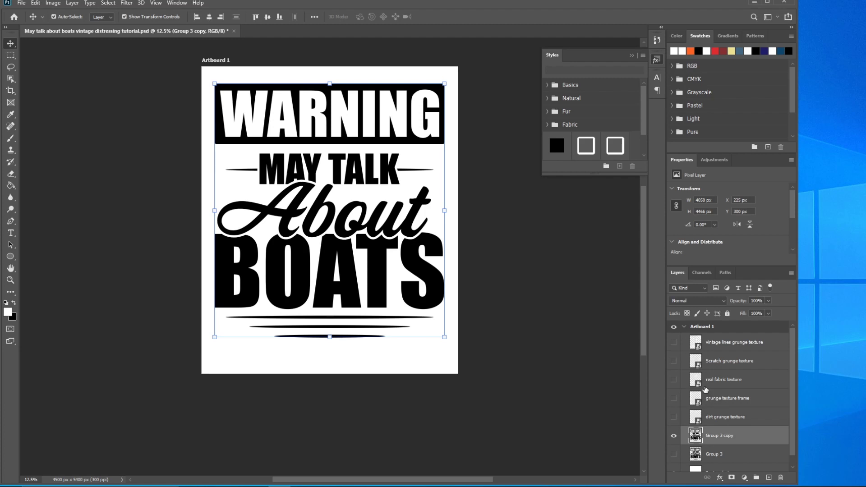
Show the real fabric texture, cut its shape out of the Group 3 copy, and hide the texture layer
left_click(674, 380)
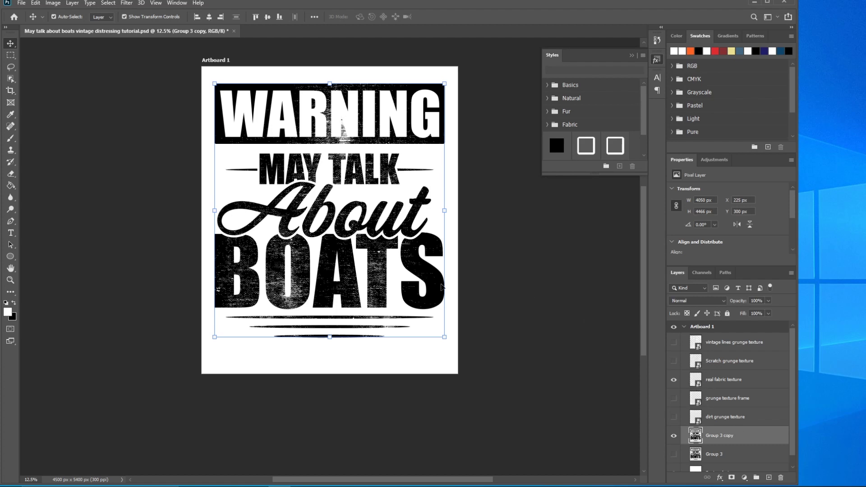
left_click(701, 387, "ctrl")
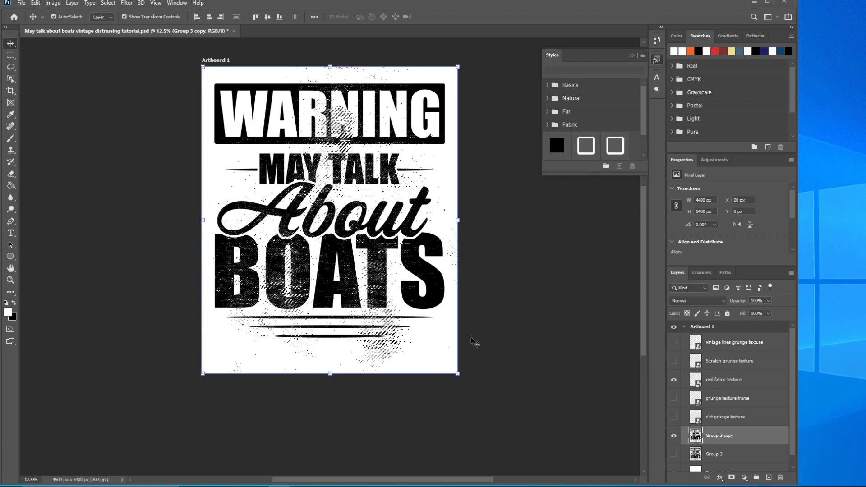
key("ctrl")
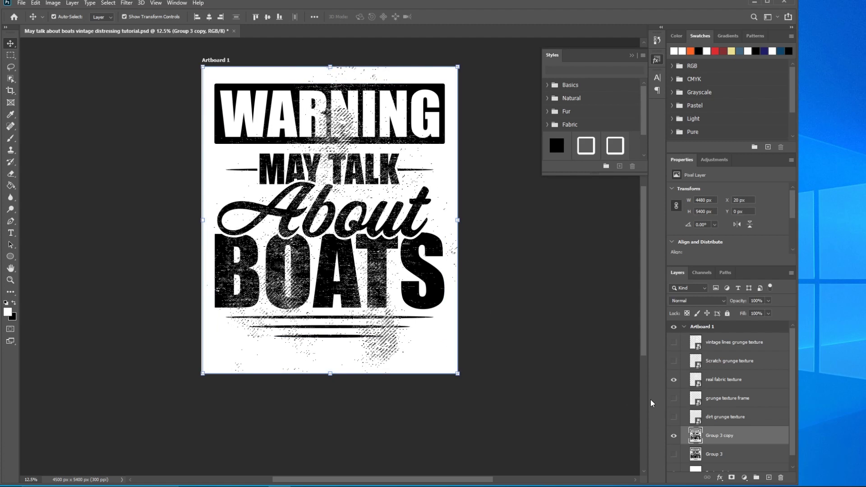
left_click(674, 380)
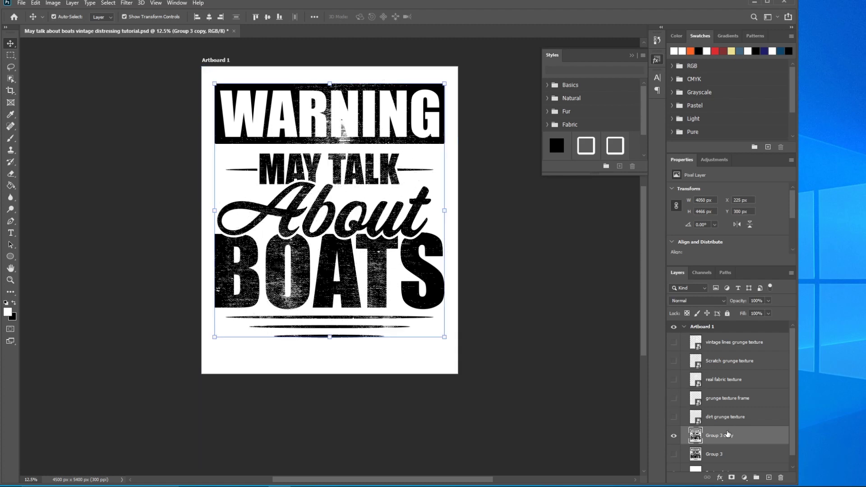
Show the Scratch grunge texture, cut its shape out of the same Group 3 copy, and hide the texture layer
left_click(674, 361)
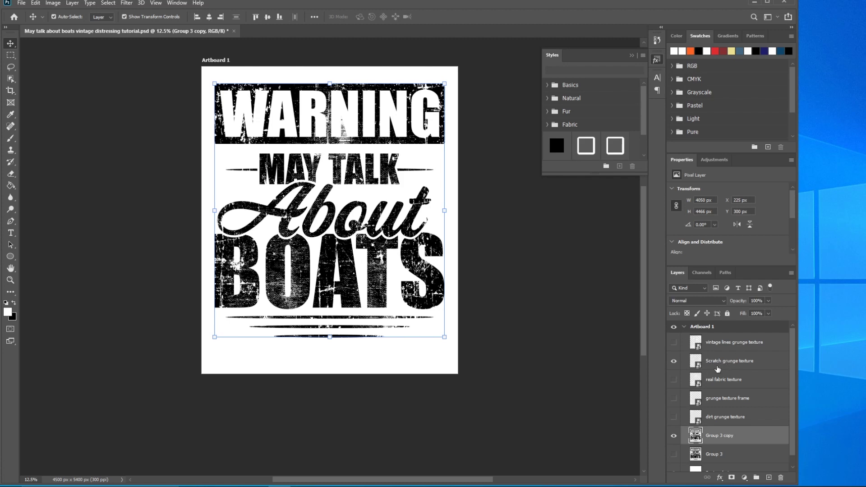
key("ctrl")
left_click(700, 368, "ctrl")
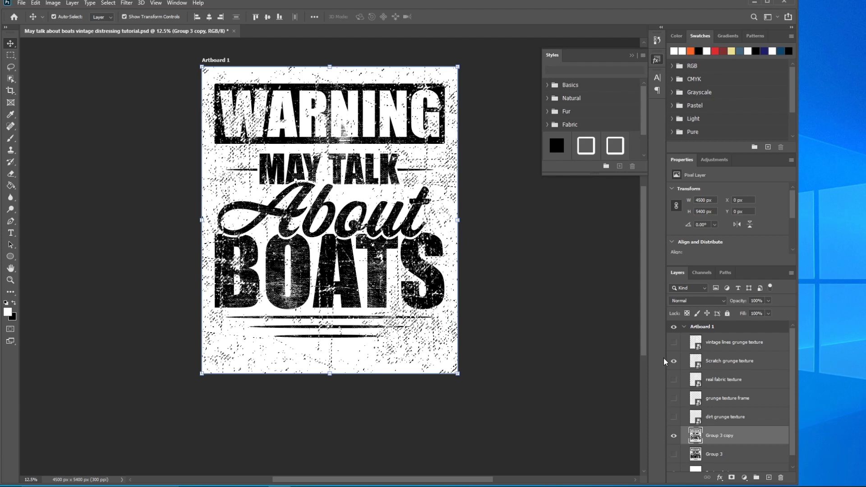
key("ctrl")
key("Delete")
key("ctrl+d")
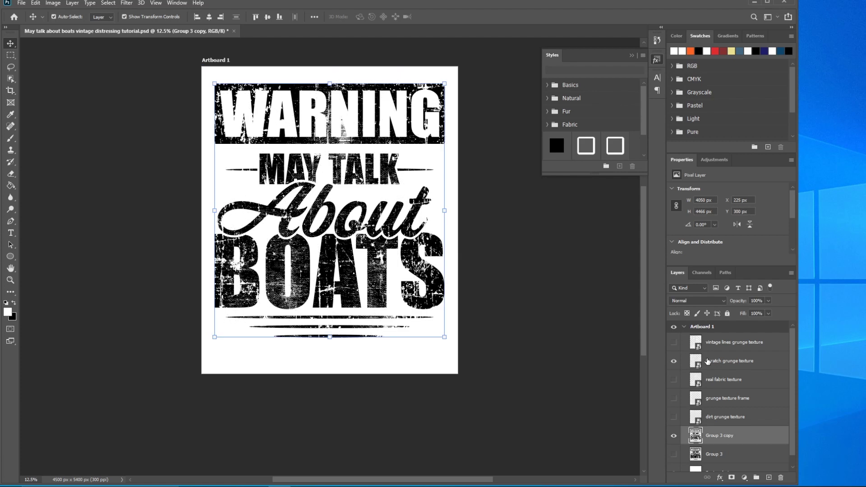
left_click(674, 361)
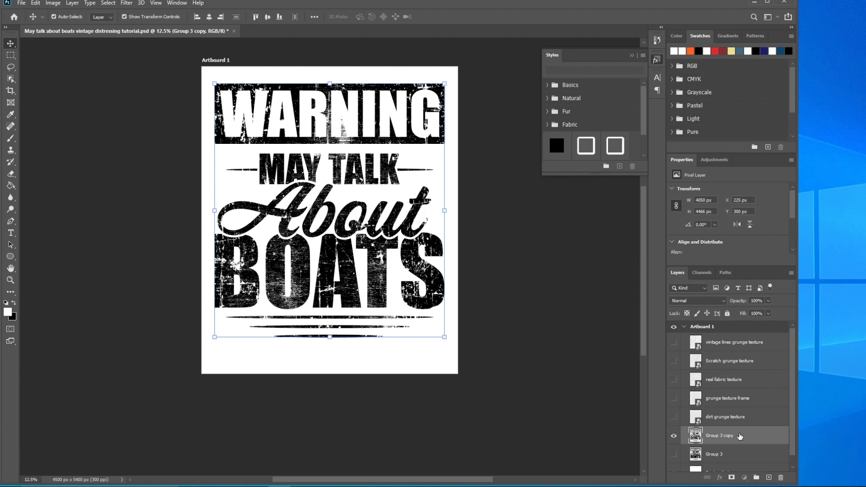
Replace the fabric-and-scratch distressed copy with a new duplicate of Group 3, keeping only the duplicate visible
key("Delete")
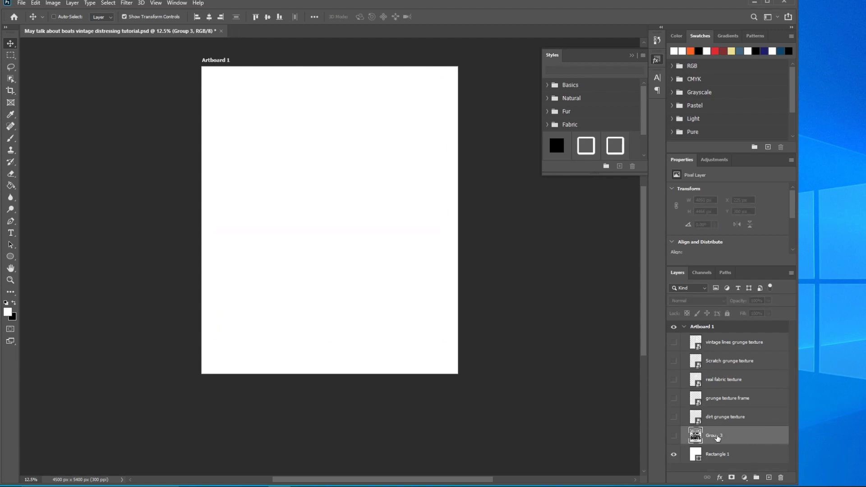
key("ctrl+n")
left_click(597, 387)
key("ctrl+j")
left_click(674, 436)
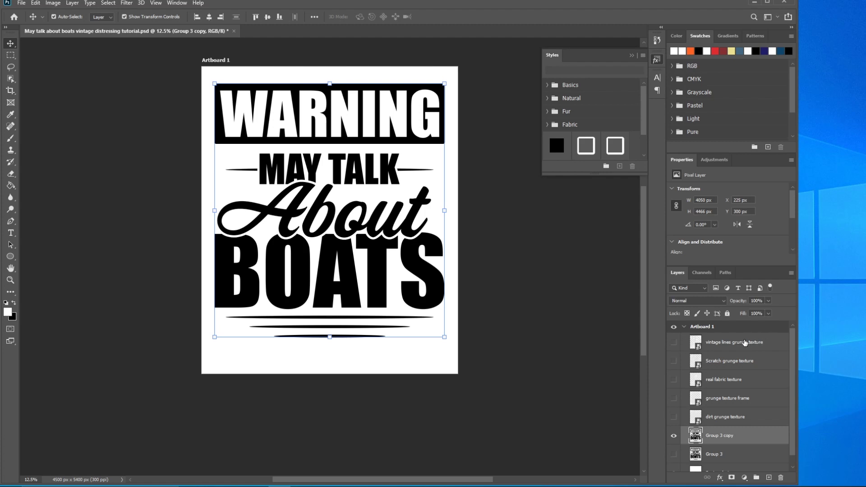
Cut the vintage lines grunge texture's shape out of the Group 3 copy and hide the texture and the Rectangle 1 background
left_click(674, 344)
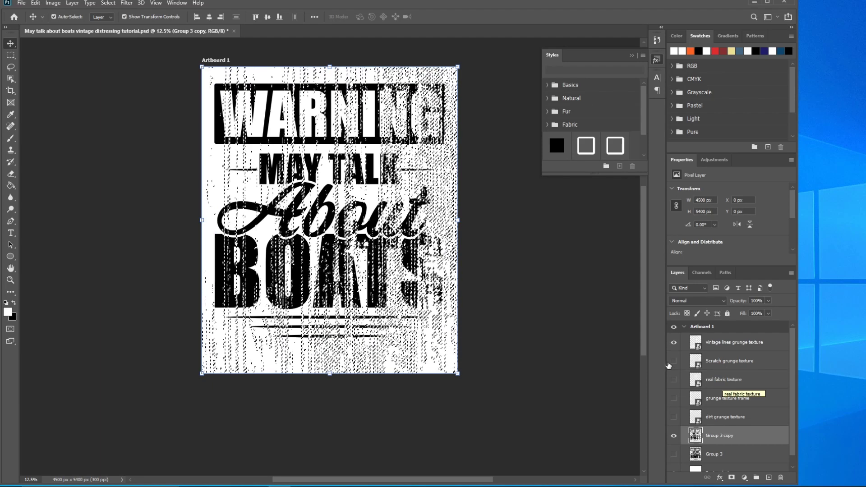
left_click(674, 343)
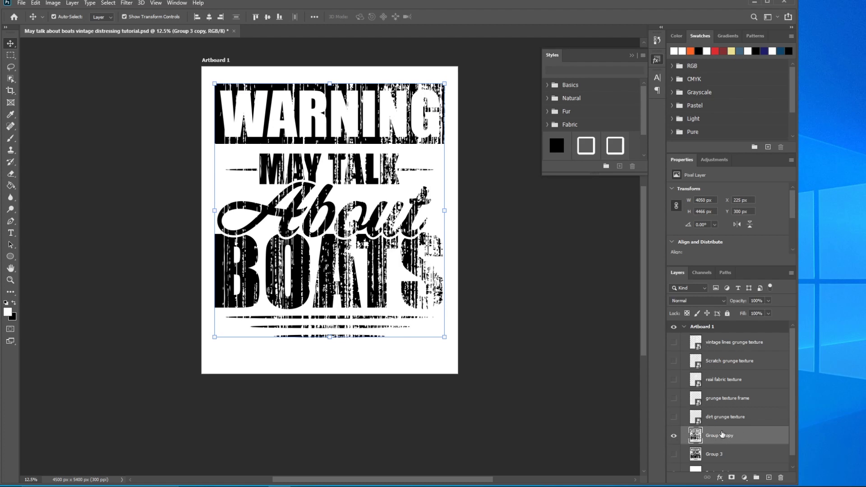
left_click_drag(793, 381, 793, 436)
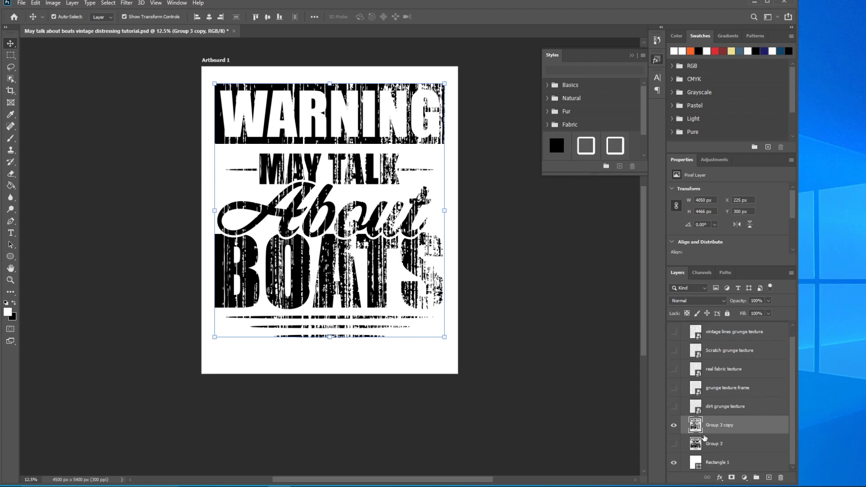
left_click(674, 462)
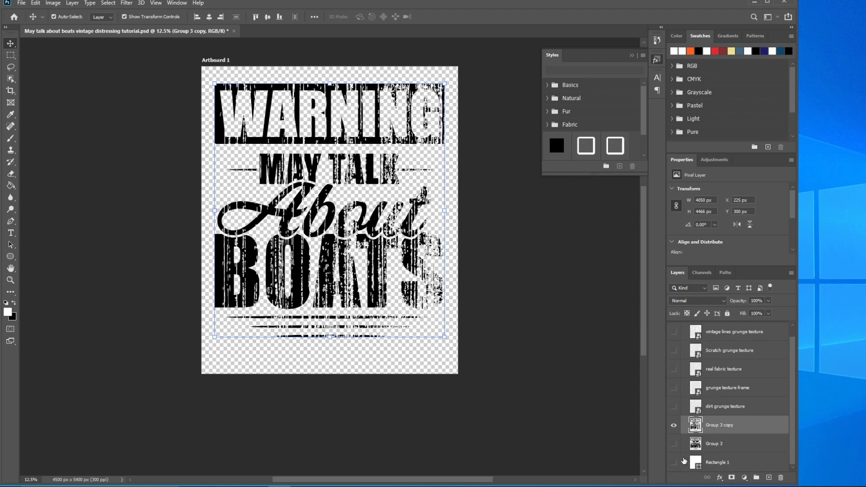
Quick-export Artboard 1 as Artboard 1.png into the original design folder
scroll(773, 401, "up", 1)
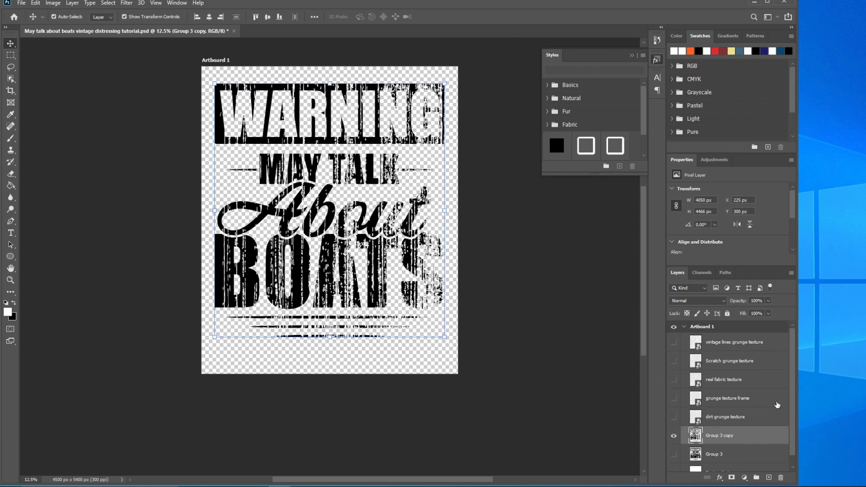
right_click(751, 329)
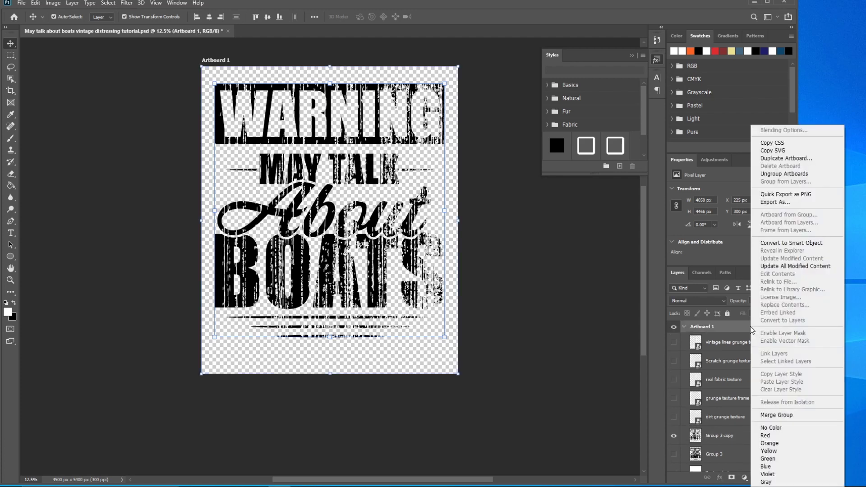
left_click(781, 195)
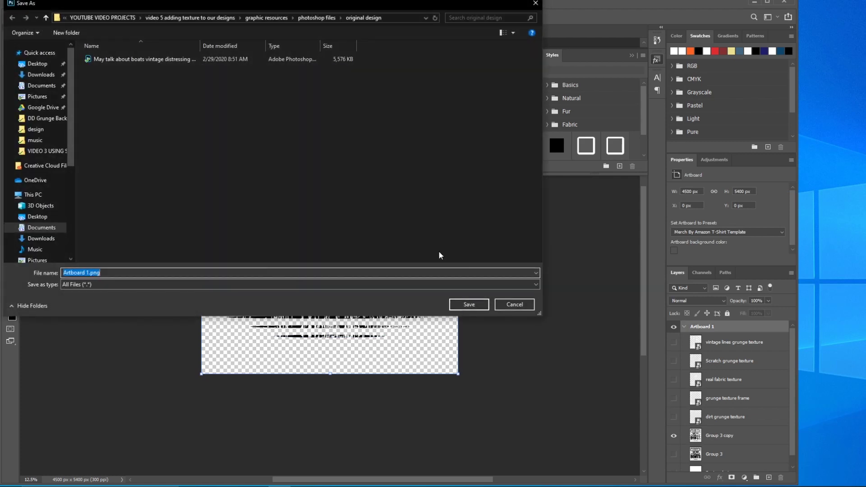
key("Return")
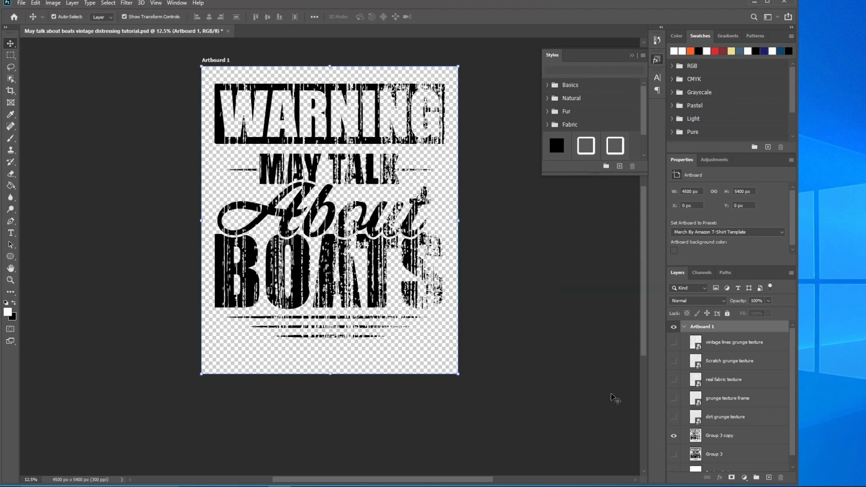